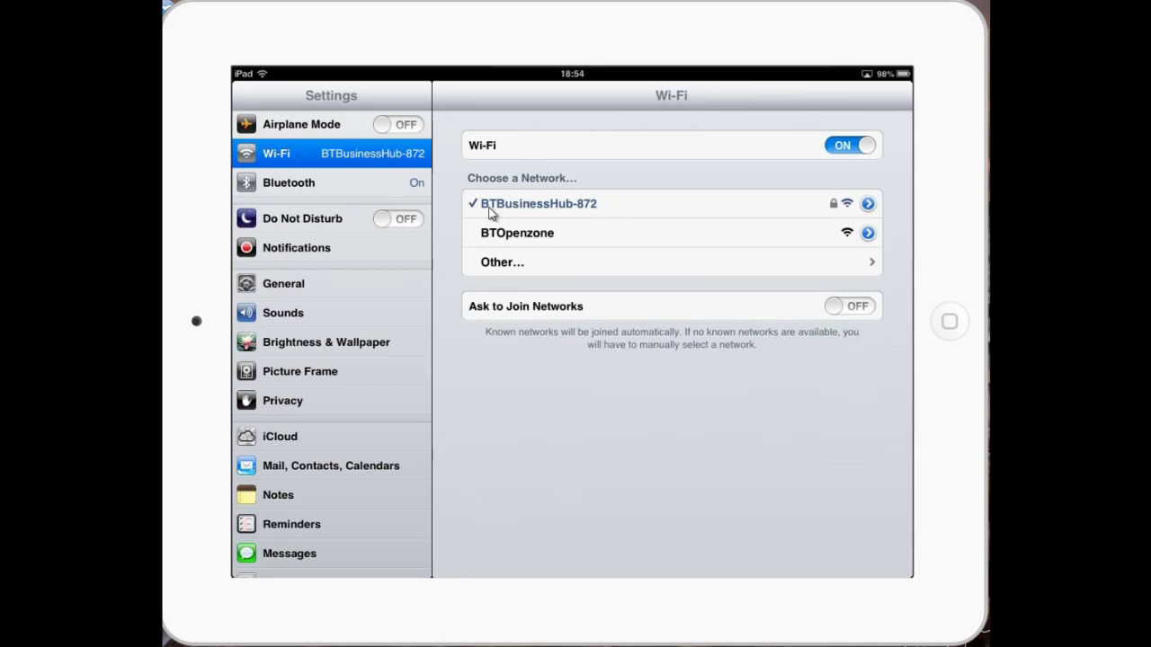
{"action": "left_click", "coordinate": [658, 210]}
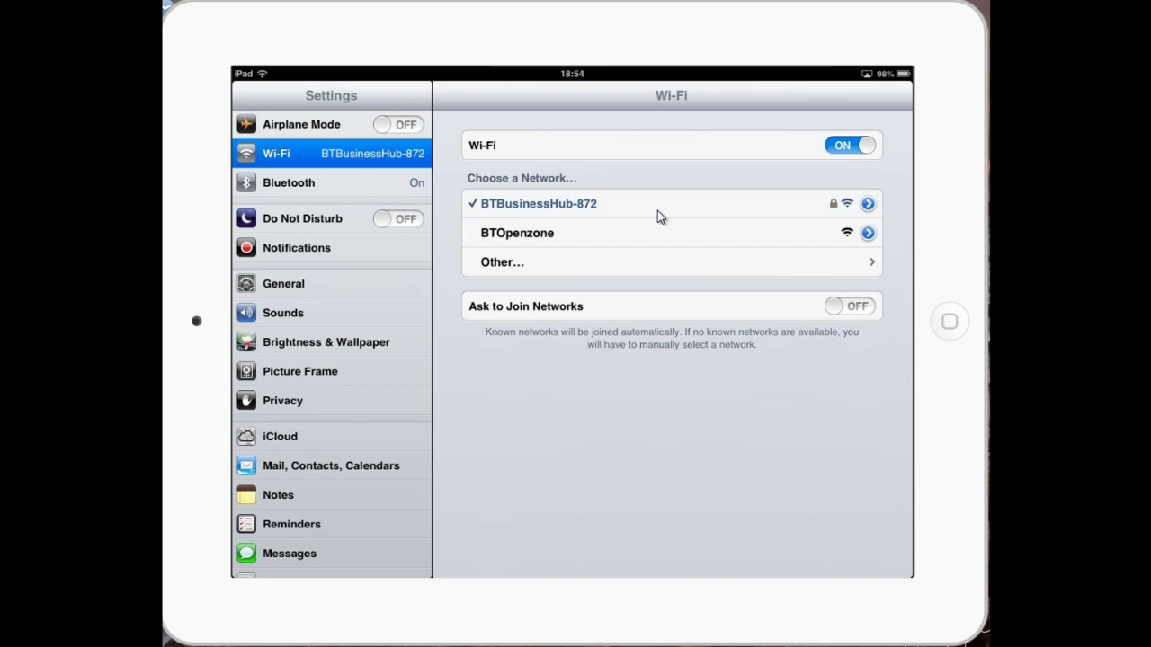